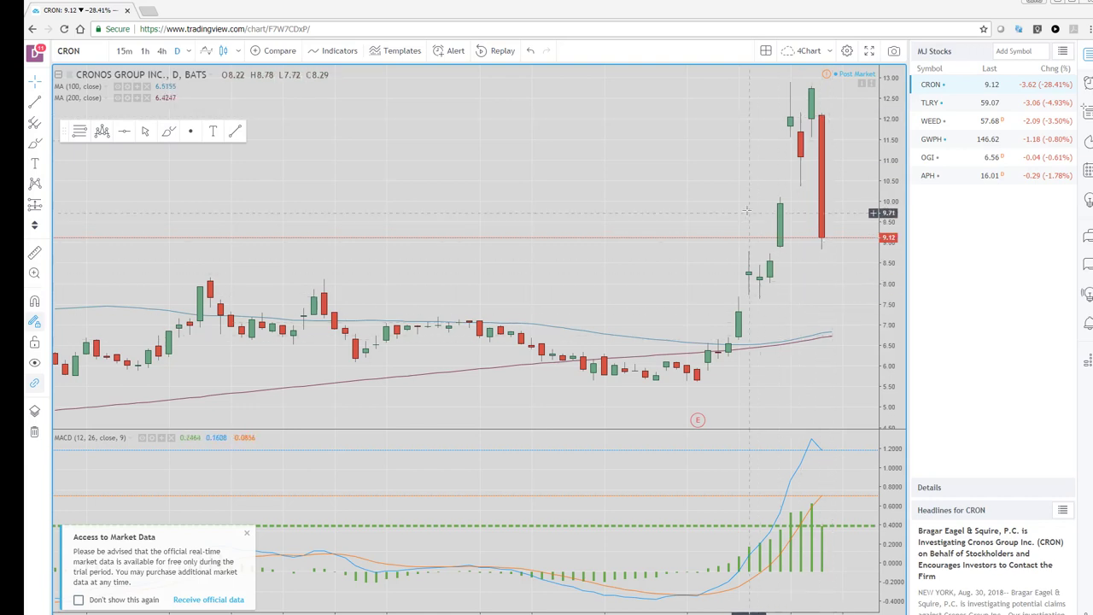
Step: Zoom the CRON daily chart out to show more candles with its 100/200 moving averages and MACD
scroll(741, 202, "down", 2)
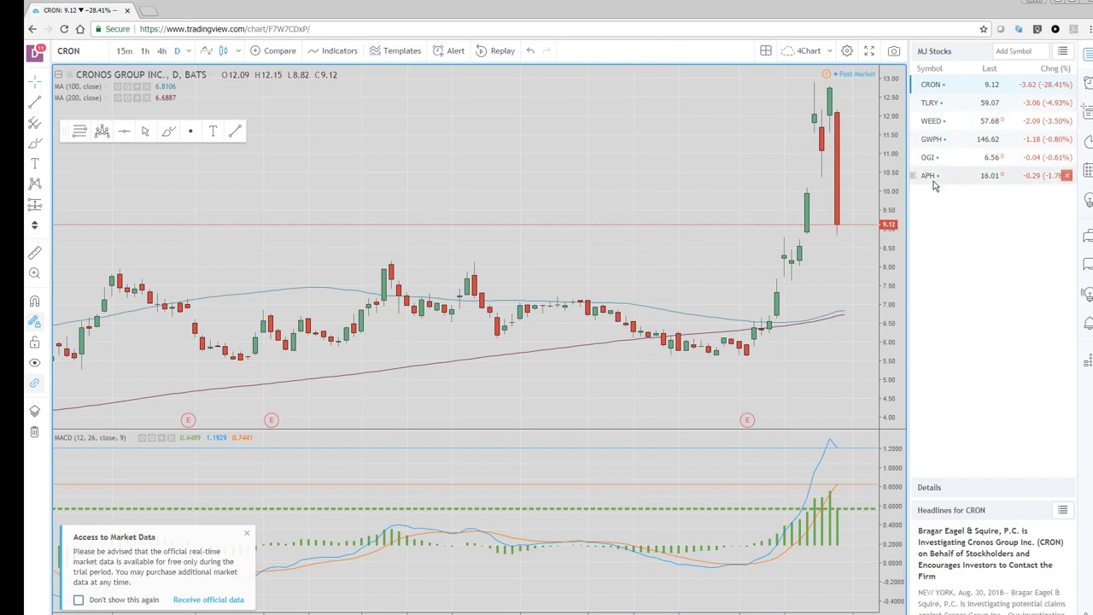
Step: Review the TLRY daily chart zoomed in, then return the chart to CRON
left_click(934, 106)
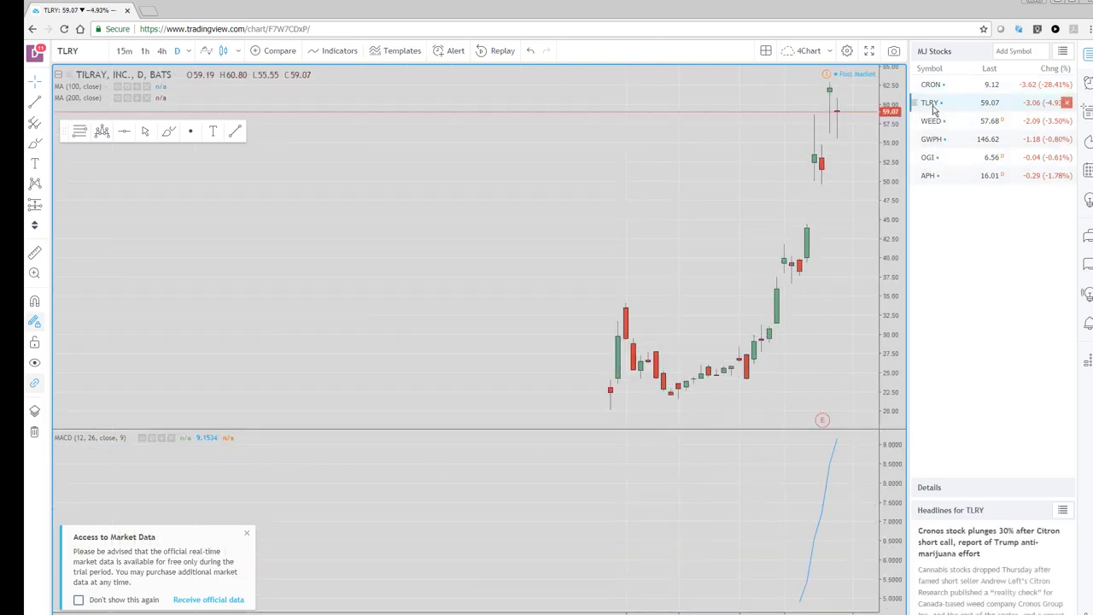
scroll(581, 309, "up", 2)
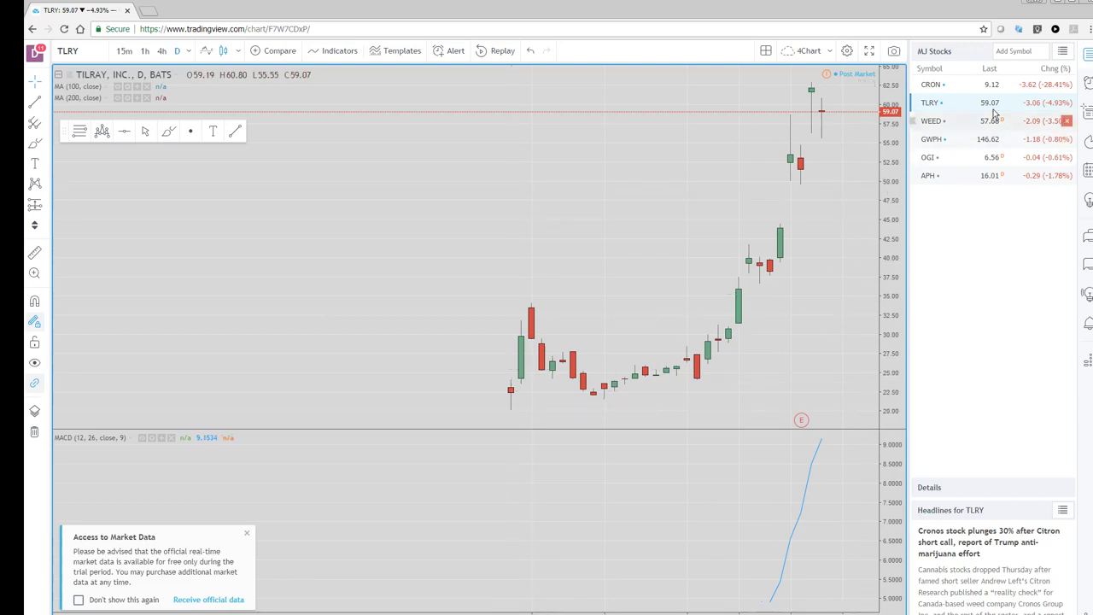
left_click(937, 88)
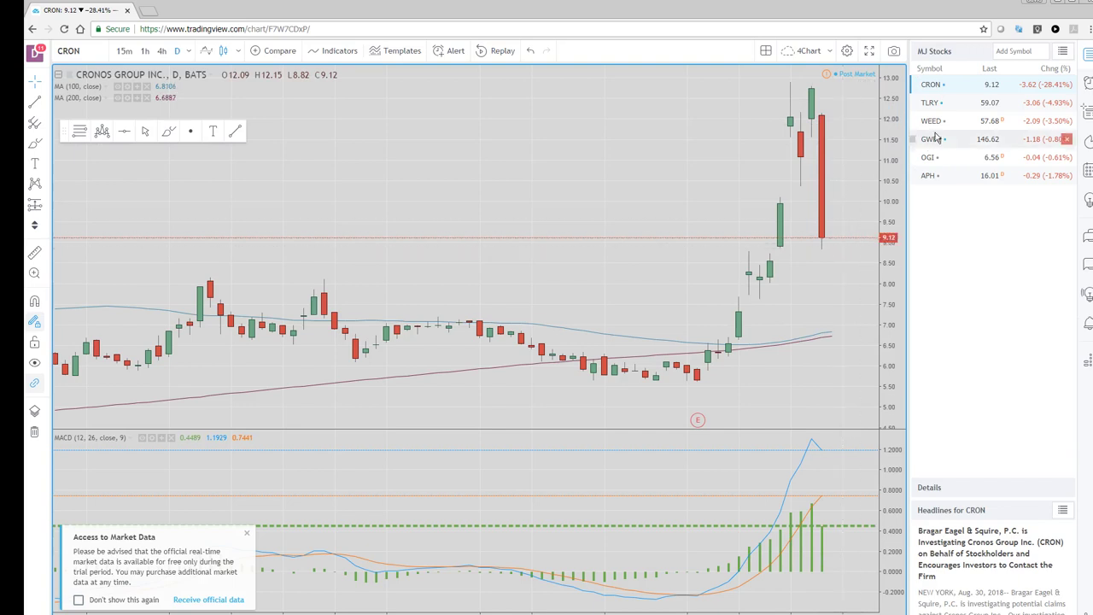
Step: Load the WEED daily chart, adjust its zoom, and close the Access to Market Data notice
left_click(930, 104)
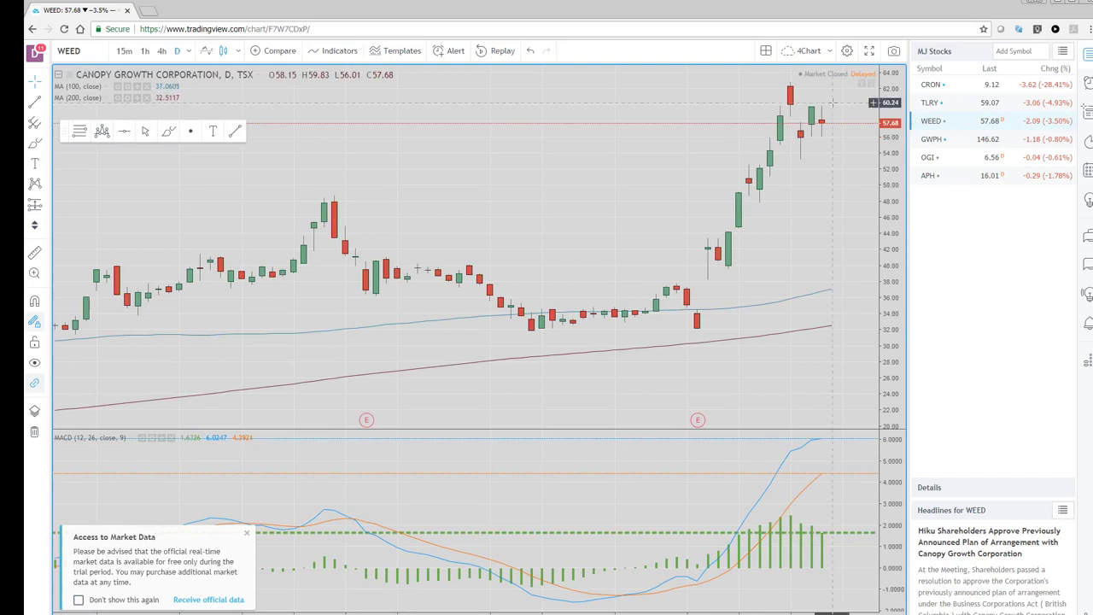
scroll(683, 348, "down", 2)
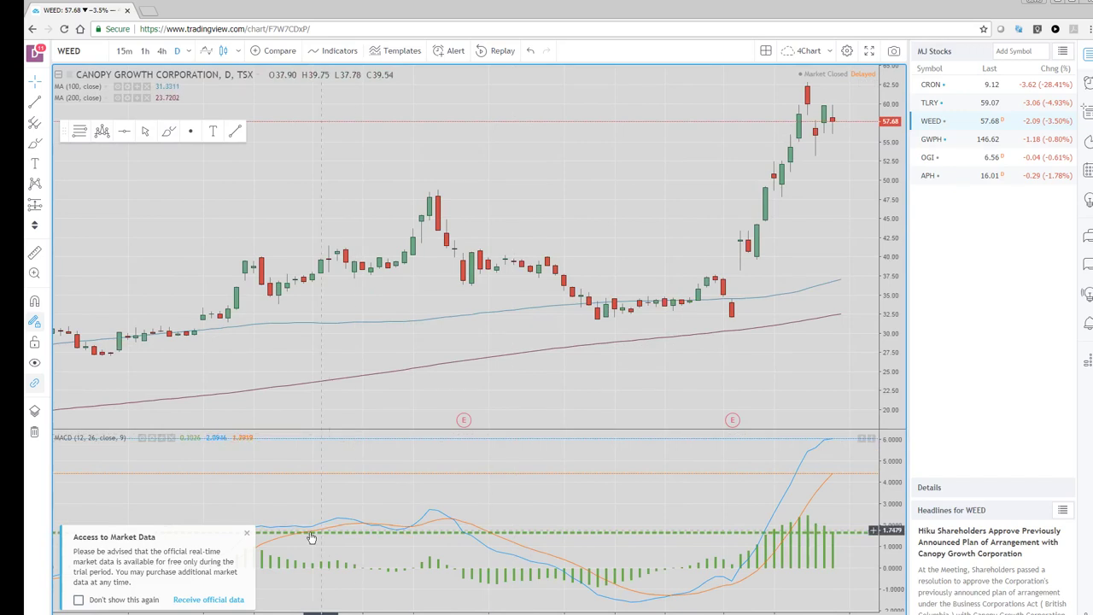
left_click(247, 535)
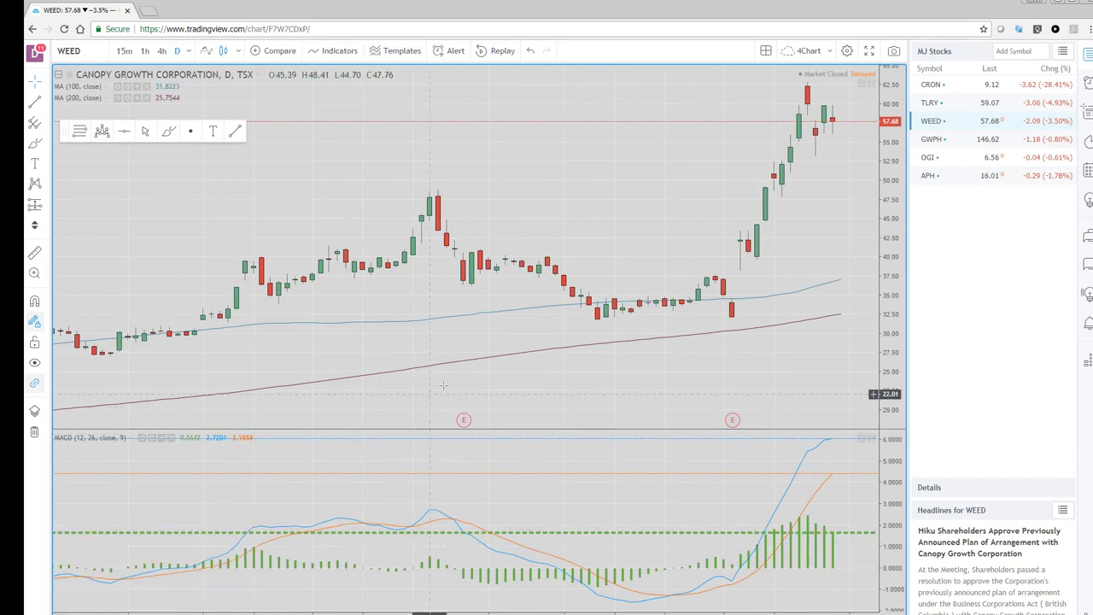
scroll(487, 364, "up", 1)
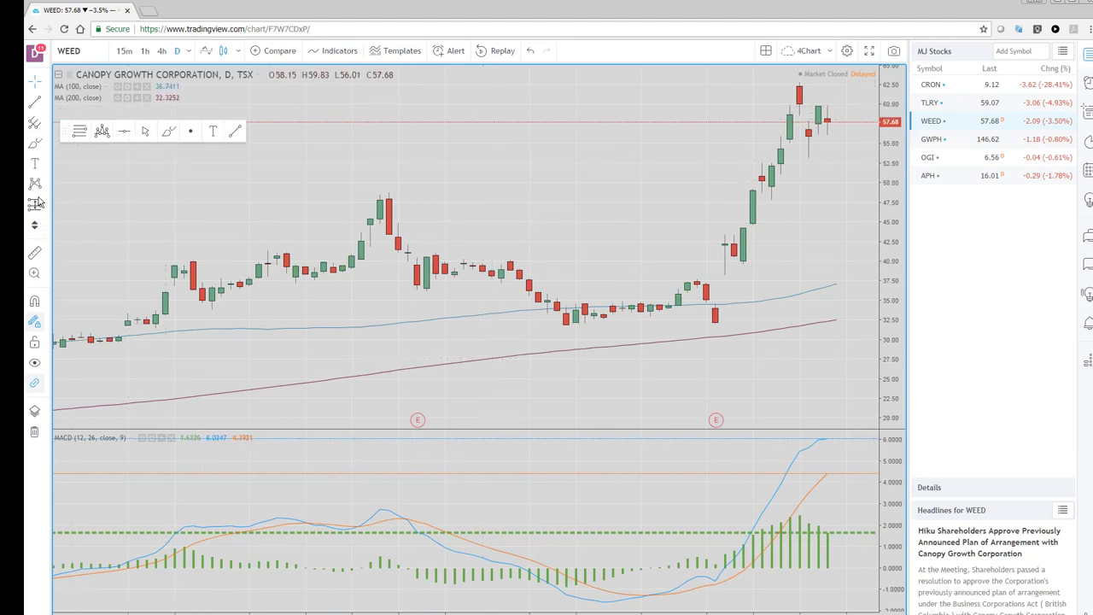
Step: Browse the pitchfork, text/marks and measure drawing tool groups, then load the GWPH chart
left_click(45, 127)
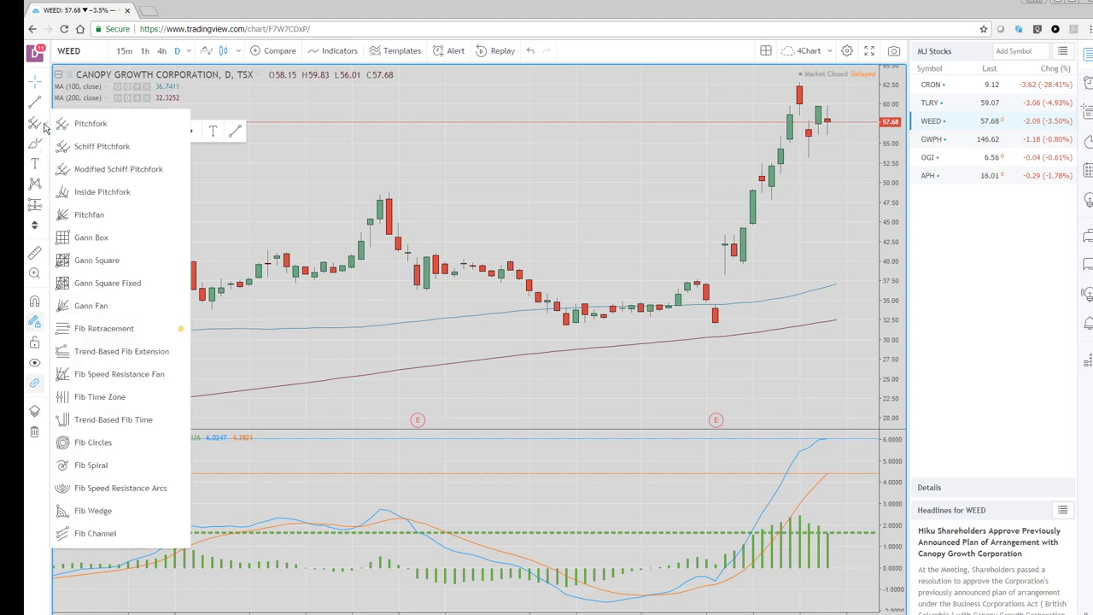
left_click(44, 169)
left_click(44, 169)
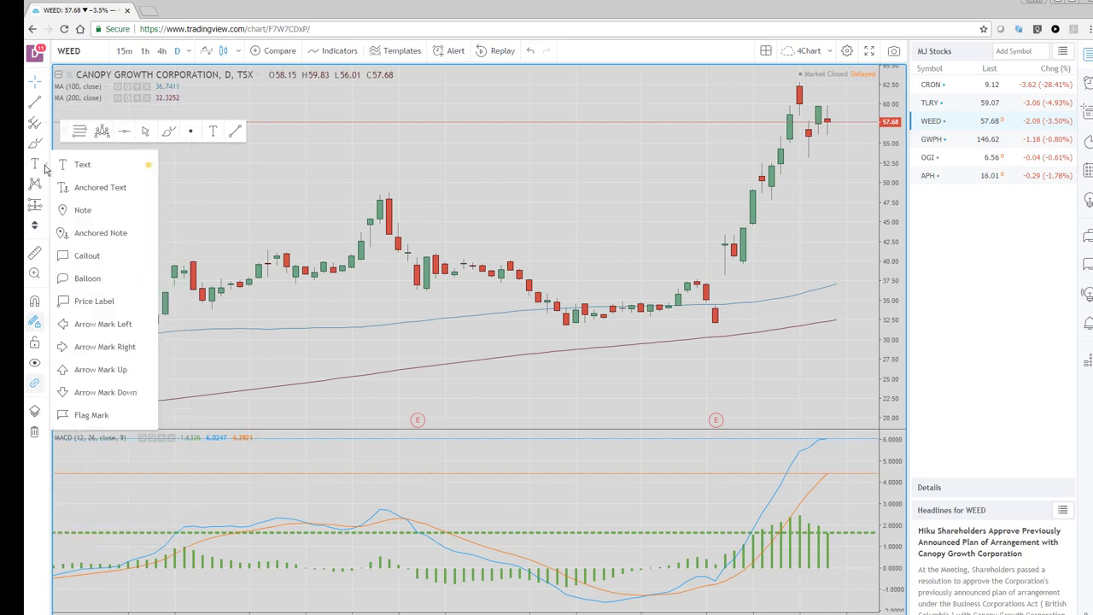
left_click(46, 209)
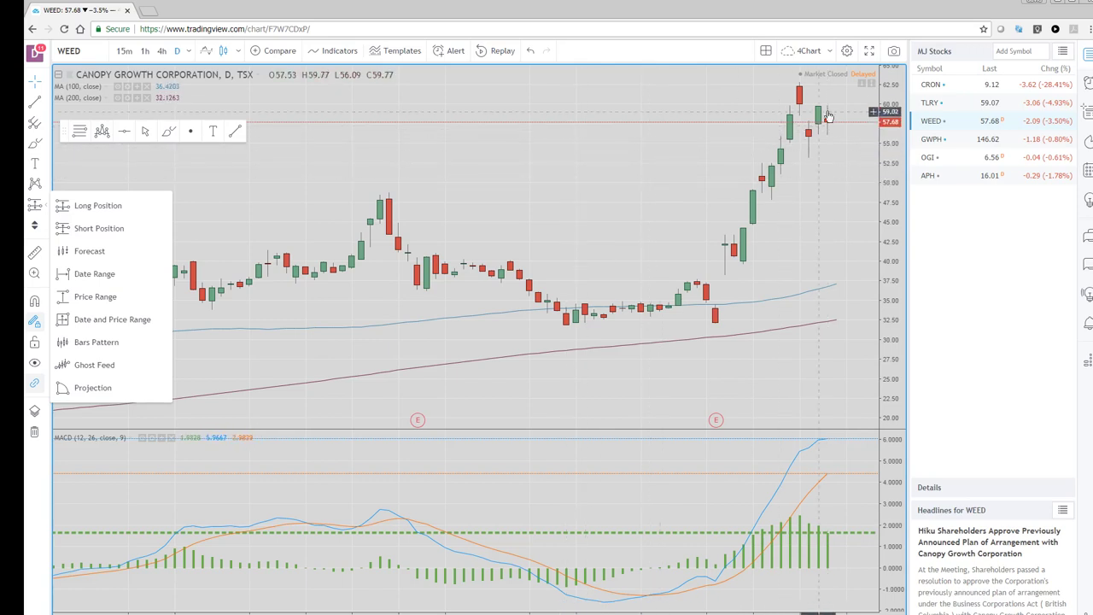
left_click(929, 143)
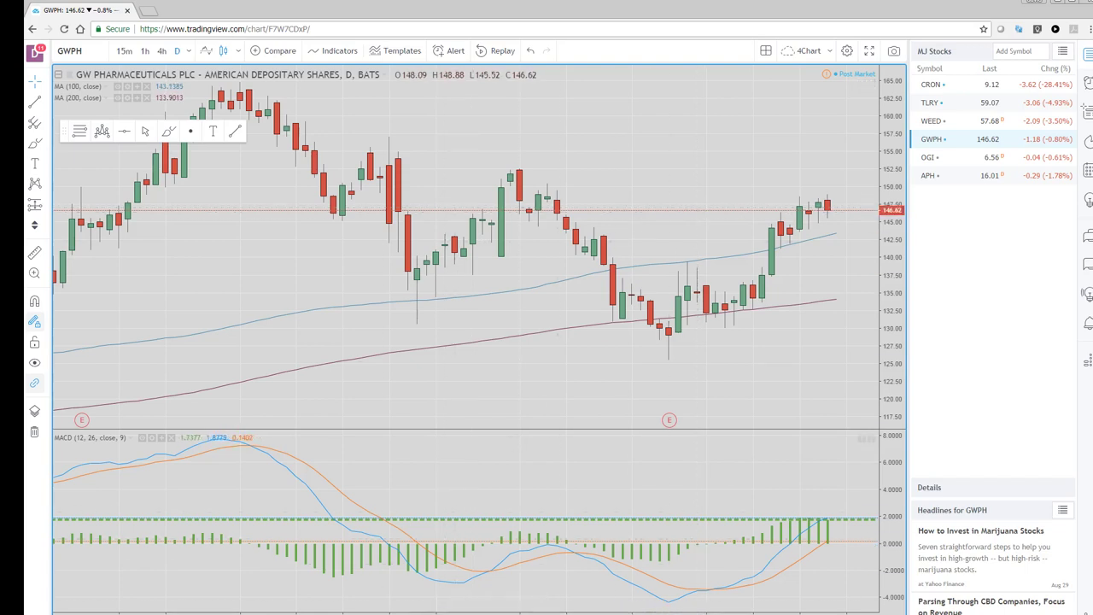
Step: Zoom out and shift the GWPH chart through its history, then load the OGI chart
scroll(632, 87, "down", 4)
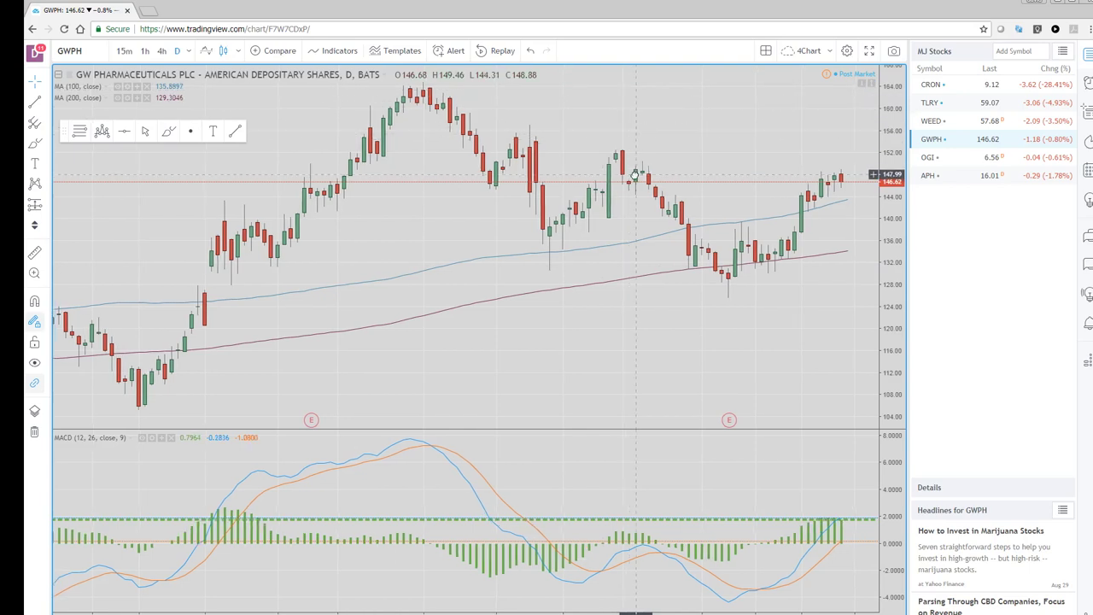
scroll(573, 154, "right", 1)
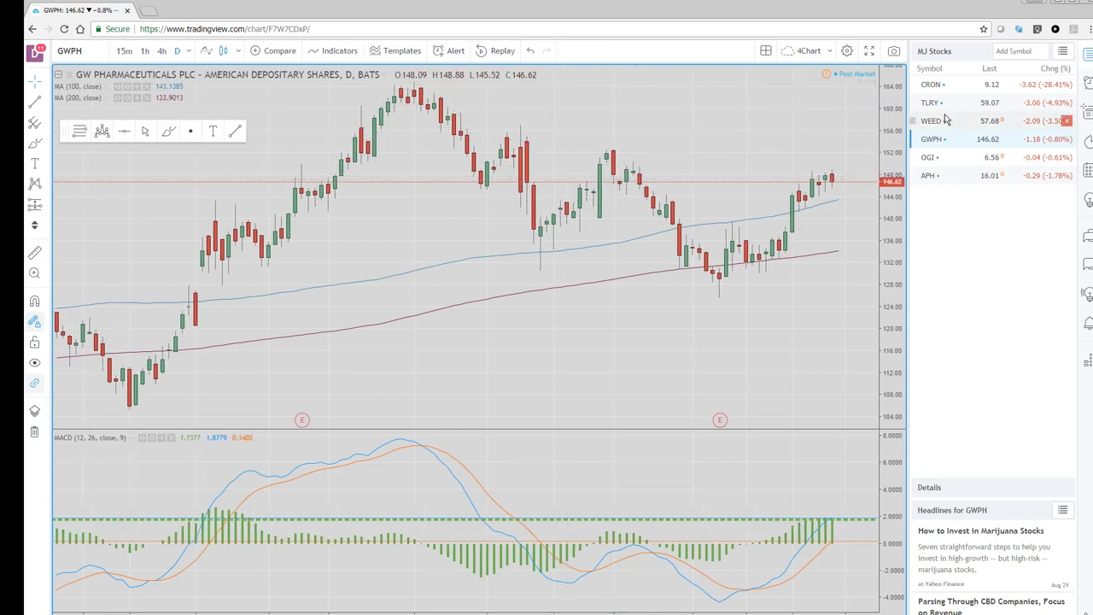
left_click(929, 159)
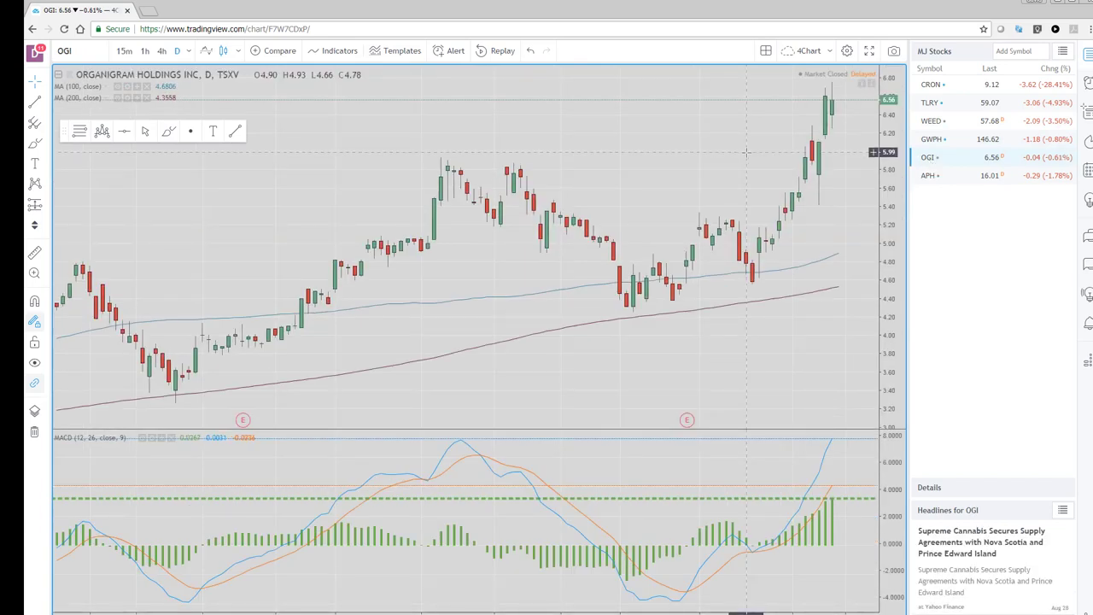
Step: Zoom out OGI, compress its price scale to 2.00–7.50, and close the market data notice
scroll(793, 226, "down", 2)
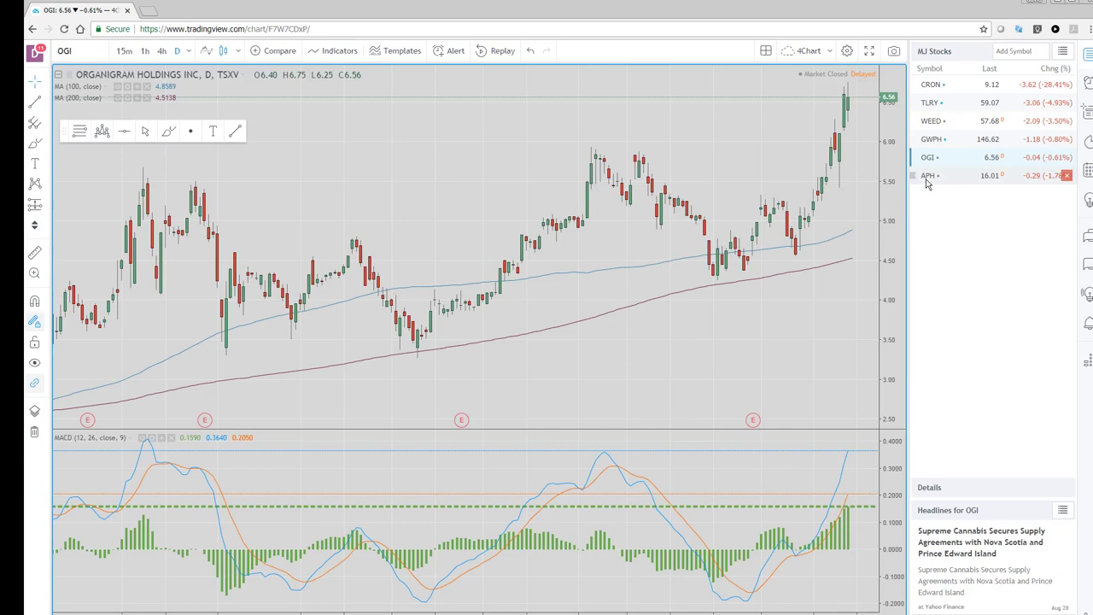
left_click_drag(894, 133, 891, 238)
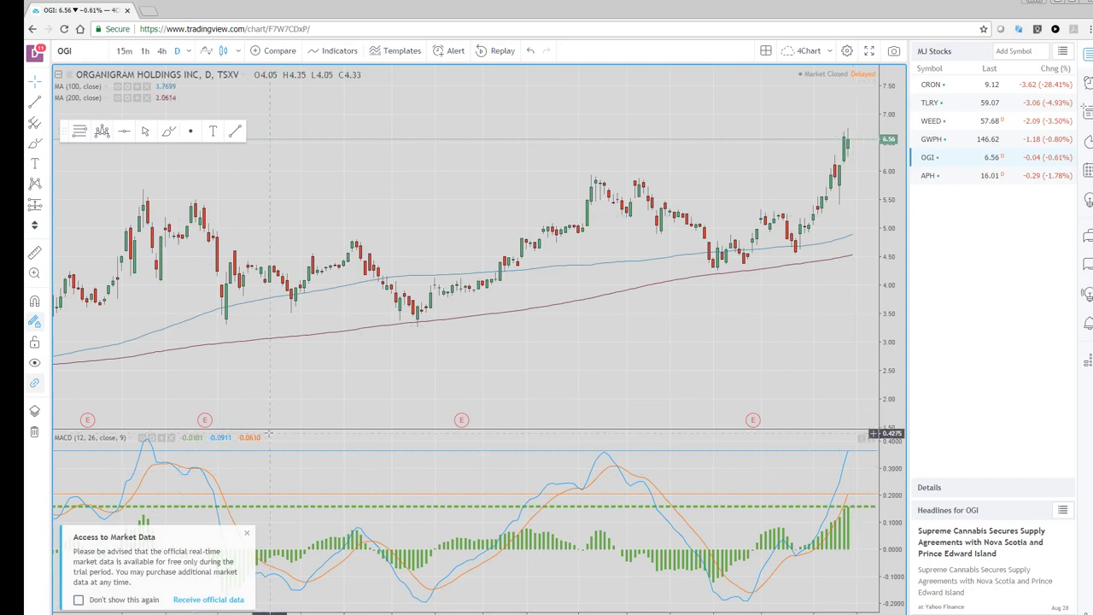
left_click(246, 533)
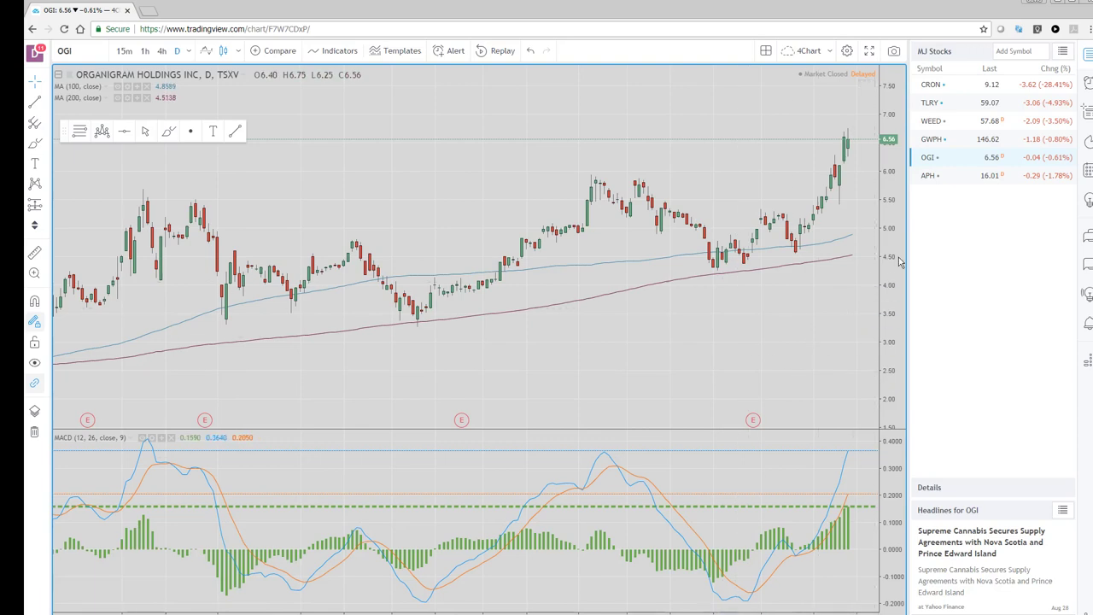
Step: Pick the Currencies list from the saved watchlists menu in place of MJ Stocks
left_click(1063, 52)
left_click(1025, 206)
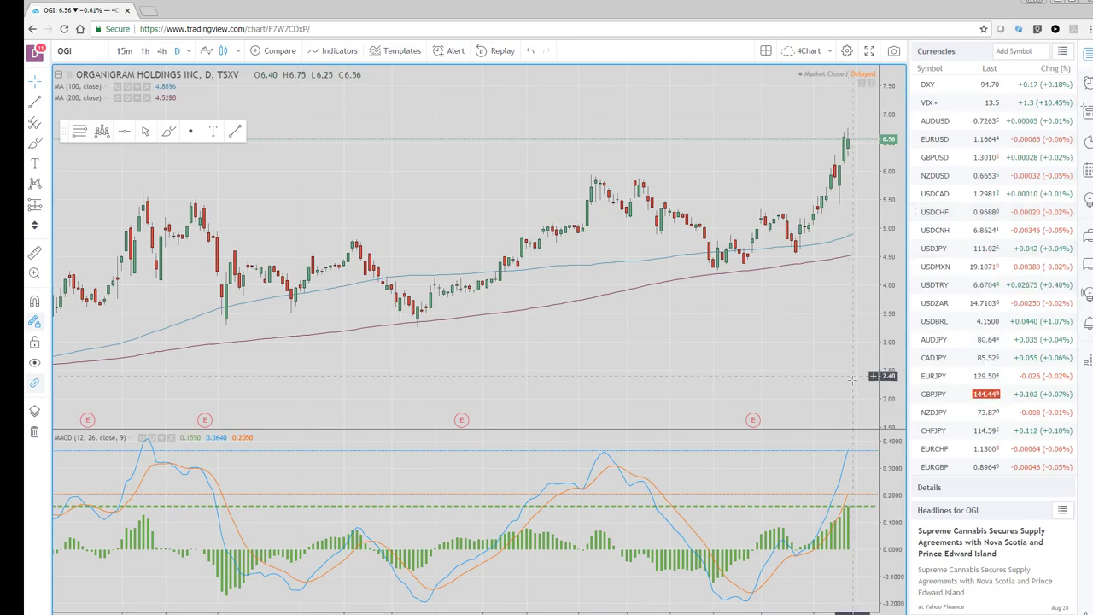
Step: Load EURUSD into the four-chart layout, maximize the daily pane, and zoom in
left_click(894, 612)
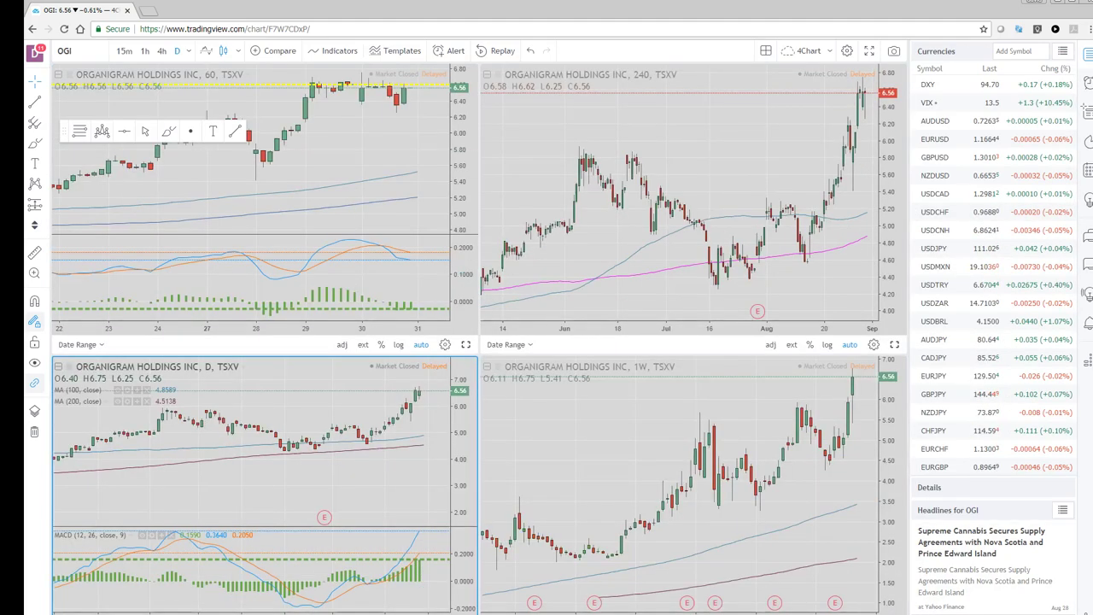
left_click(935, 139)
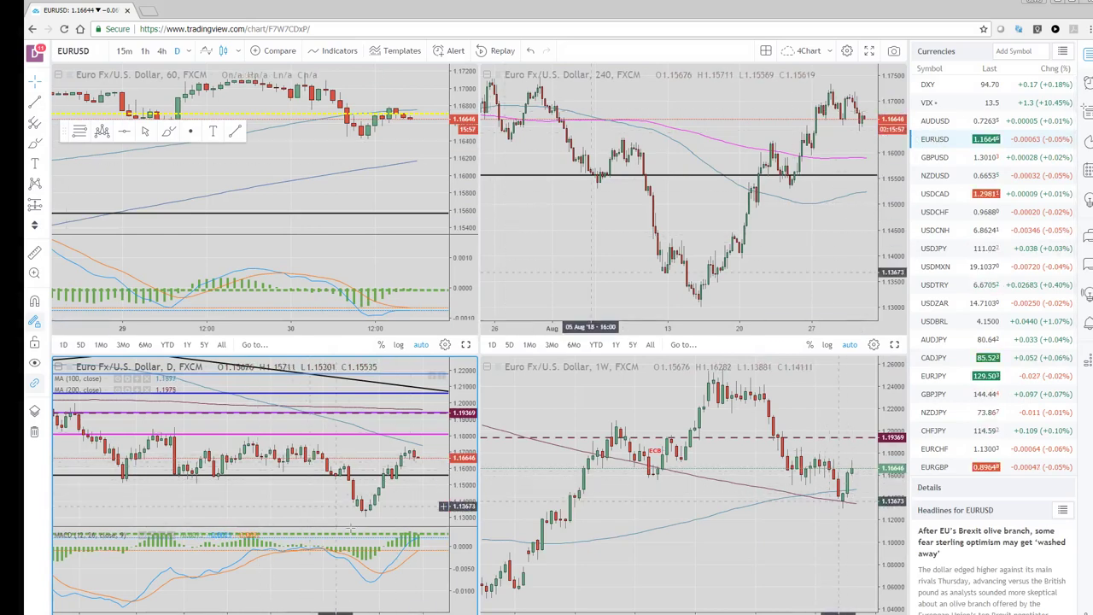
left_click(467, 611)
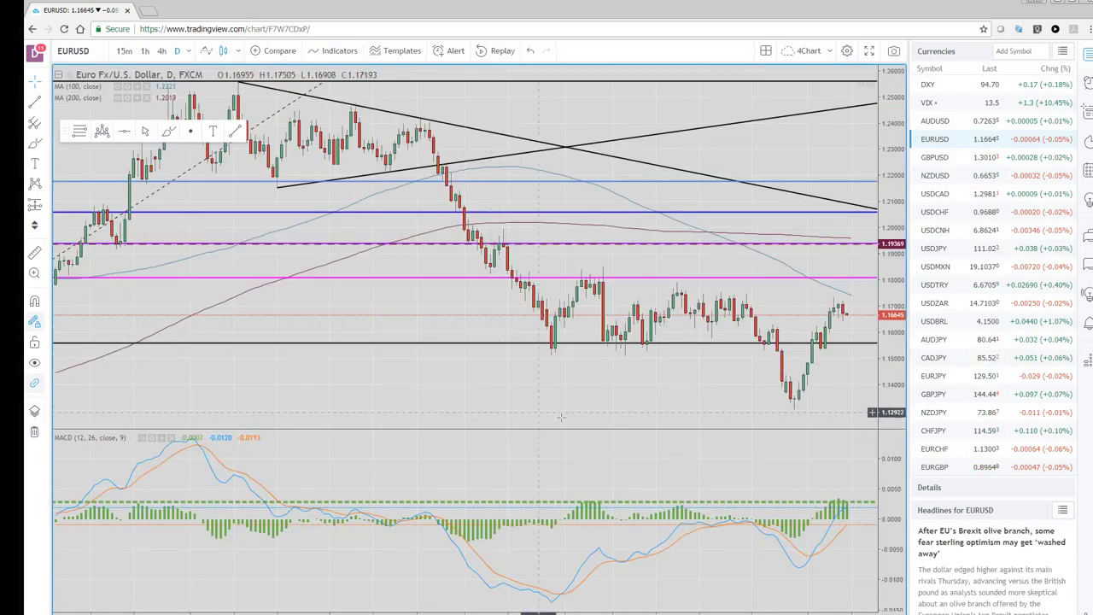
scroll(579, 397, "up", 2)
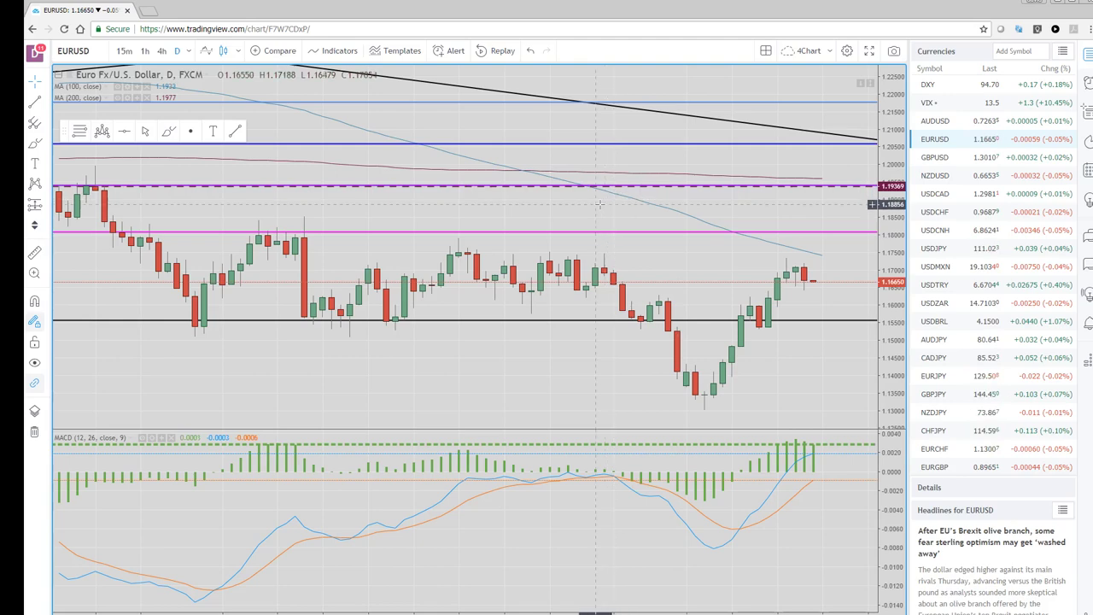
Step: Load the USDCHF daily chart, zoom in, and remove the horizontal line near 0.970
left_click(933, 212)
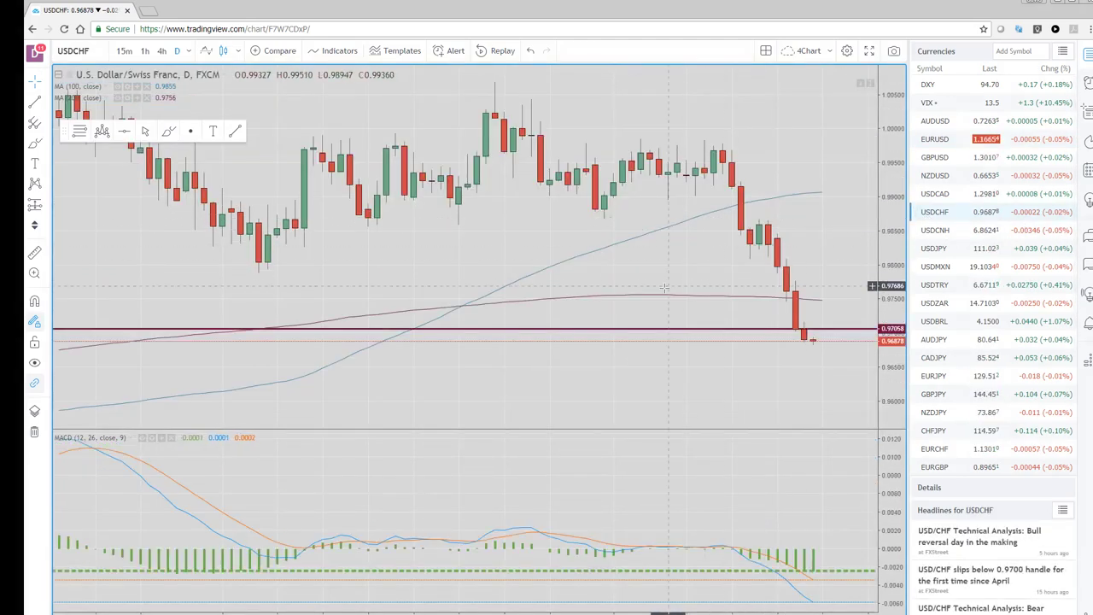
scroll(667, 271, "up", 1)
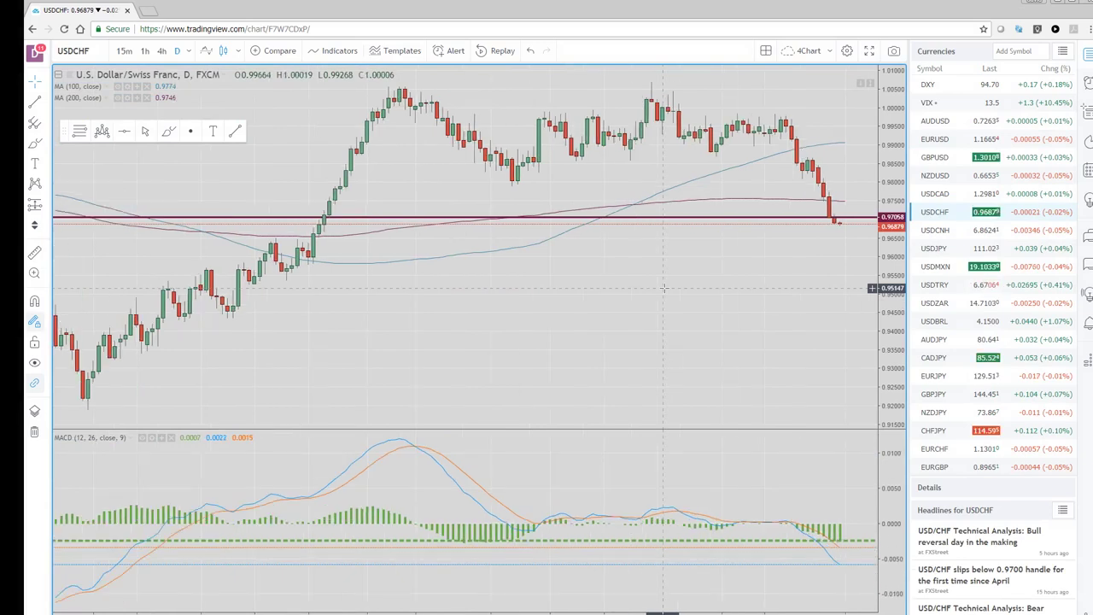
right_click(715, 219)
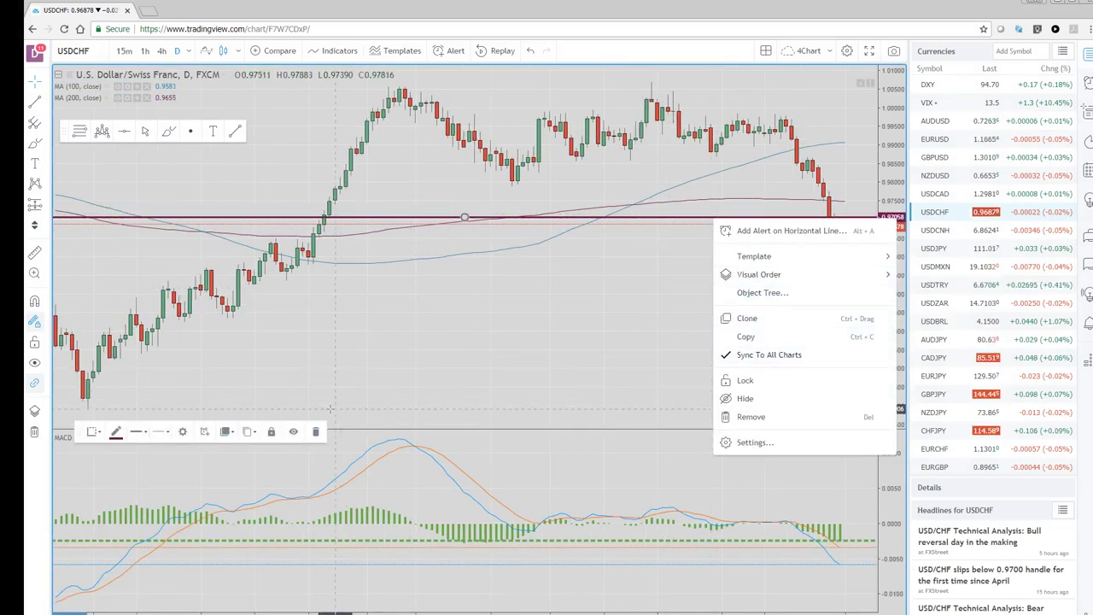
left_click(318, 432)
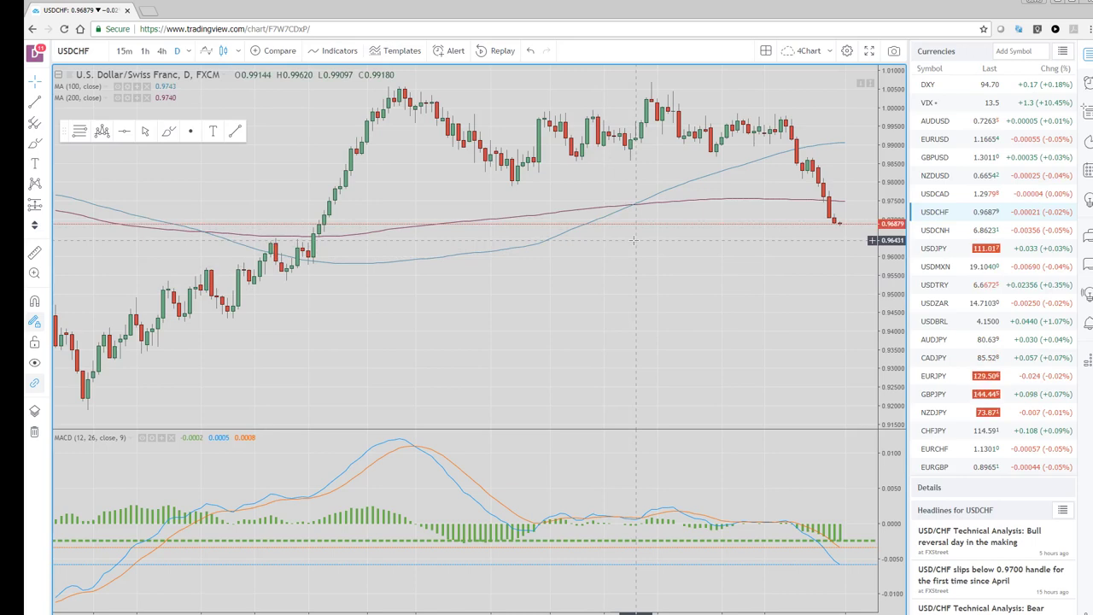
Step: Check the USDCNH chart, then open AUDUSD and select its 0.72021 support line
left_click(943, 232)
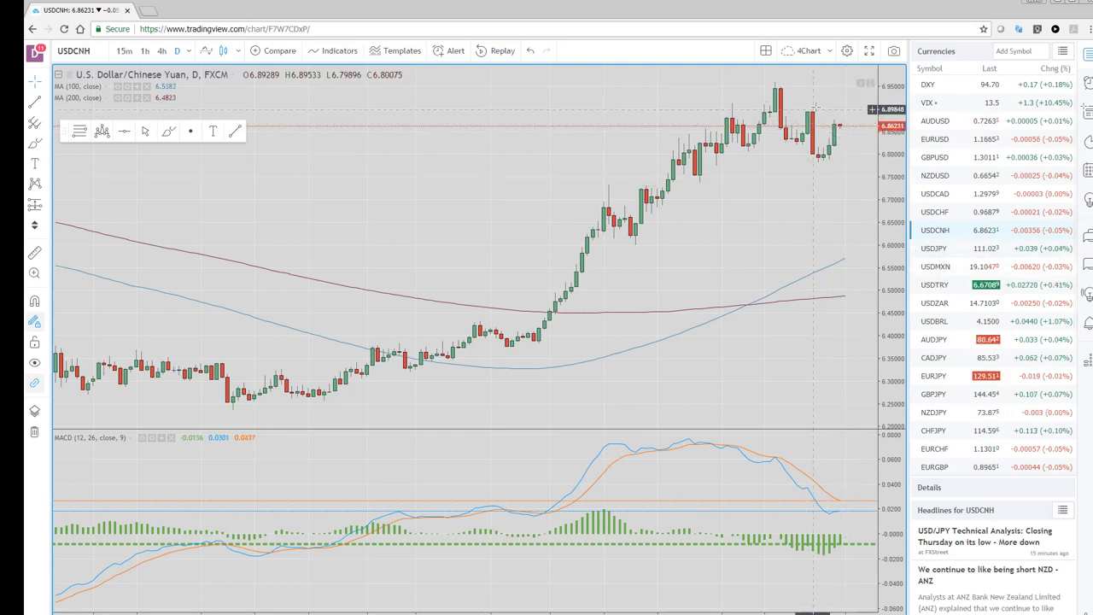
left_click(940, 122)
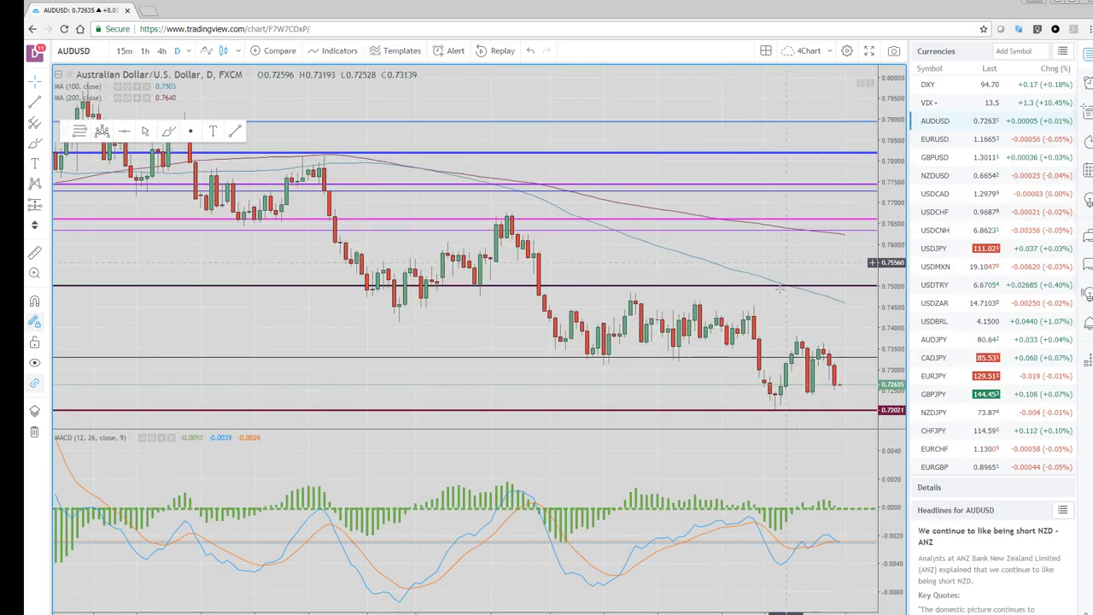
left_click(793, 413)
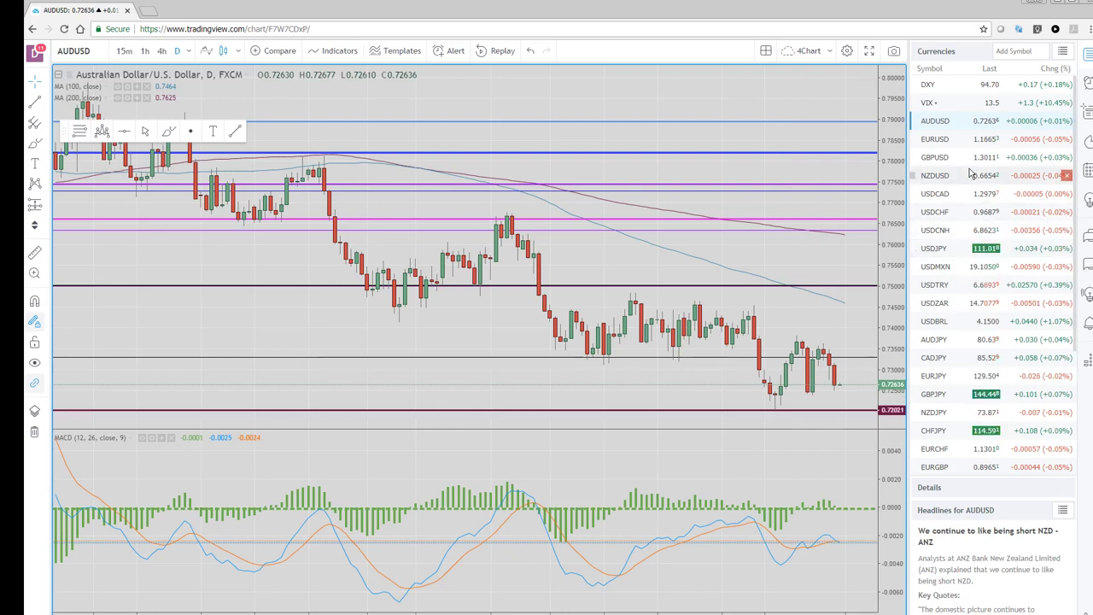
Step: View the USDTRY, then USDZAR, then USDBRL daily charts from the Currencies watchlist
left_click(938, 290)
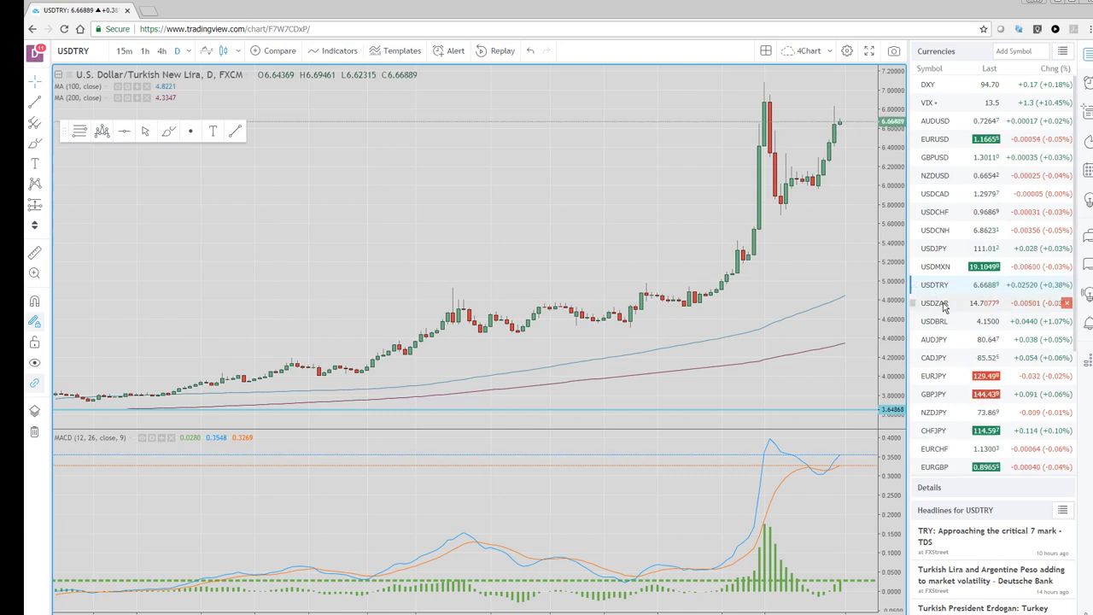
left_click(943, 304)
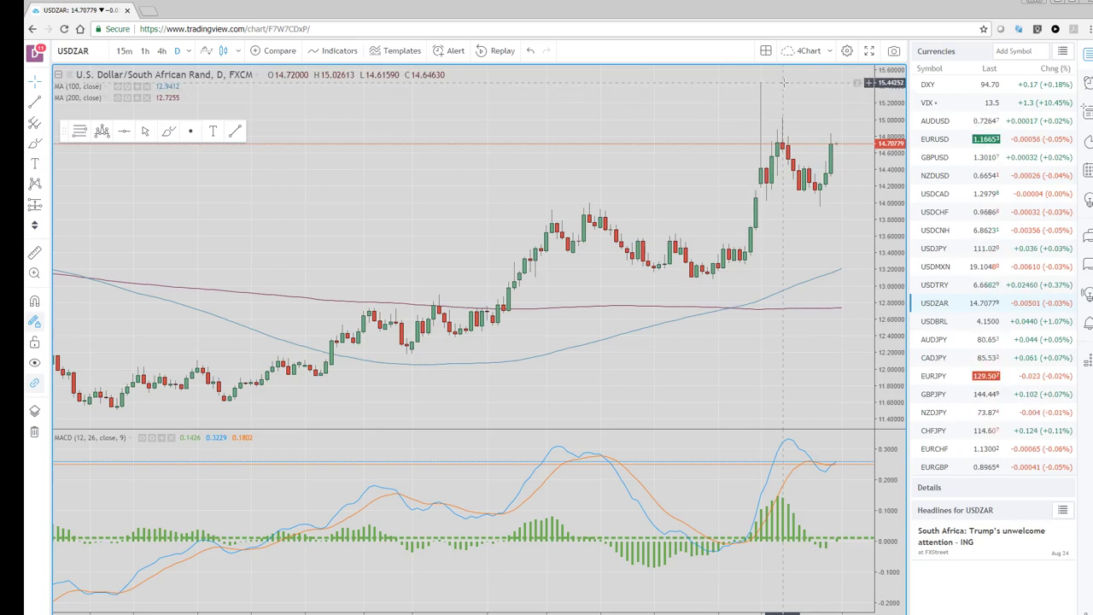
left_click(944, 324)
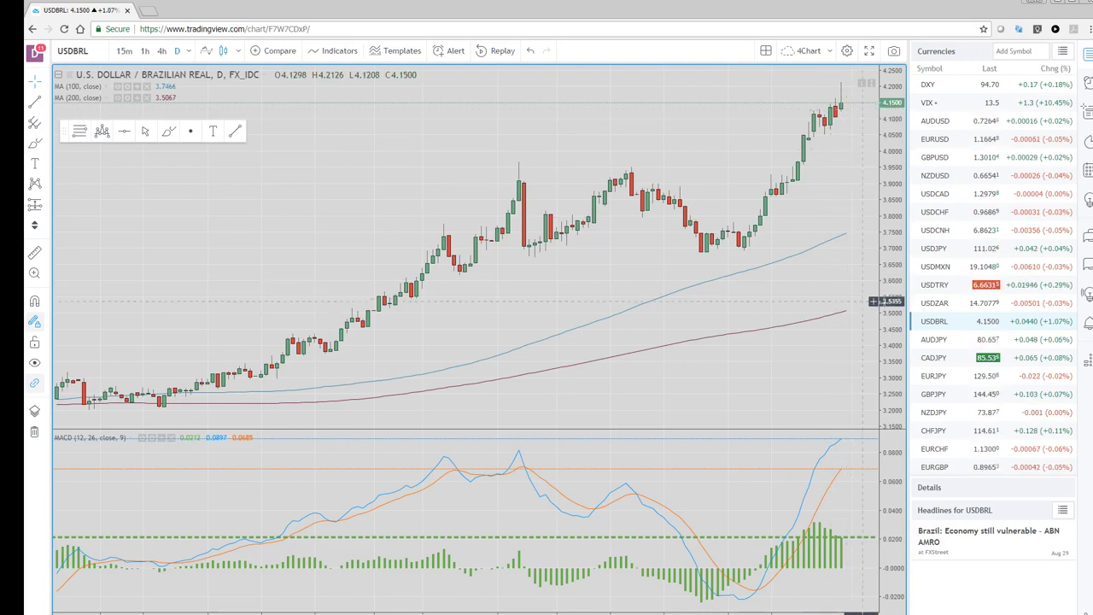
Step: Select USDZAR in the Currencies watchlist to return to its daily chart
left_click(940, 305)
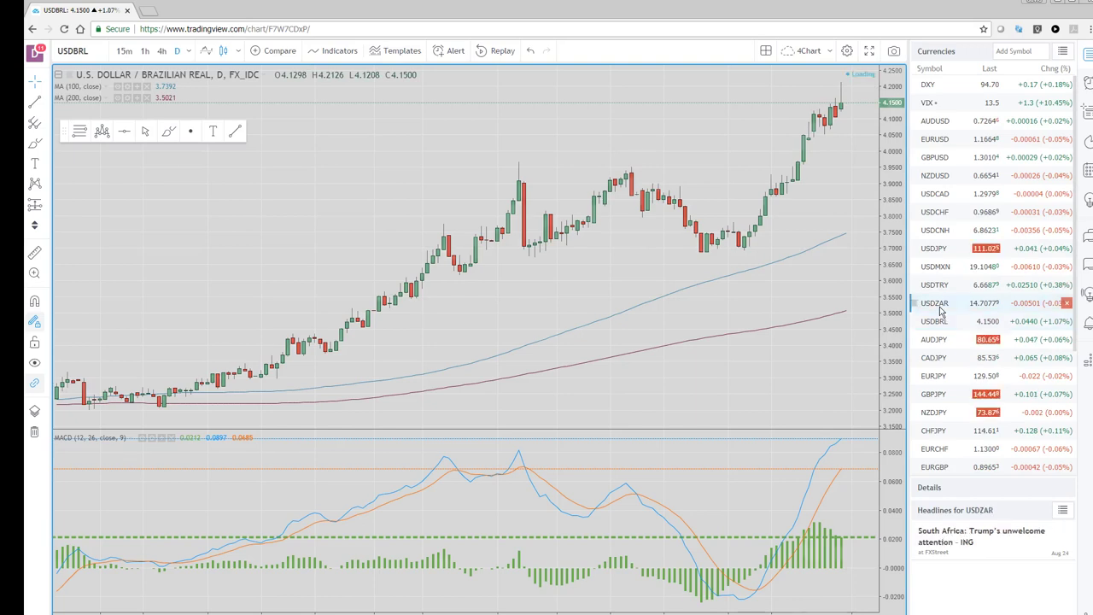